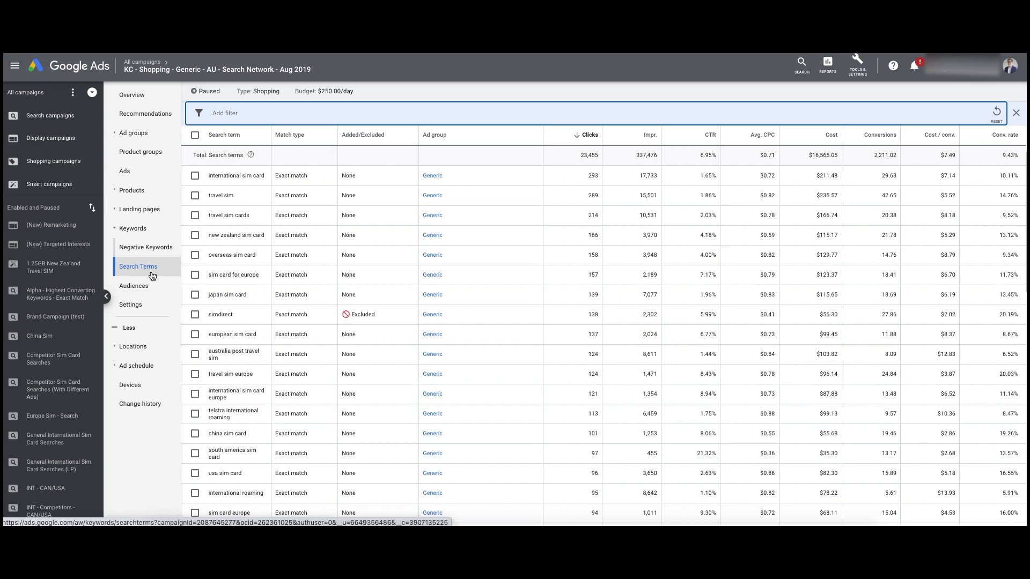
Step: Reload the Search Terms report so the All Time Clicks and Avg. CPC chart appears
{"action": "left_click", "coordinate": [151, 275]}
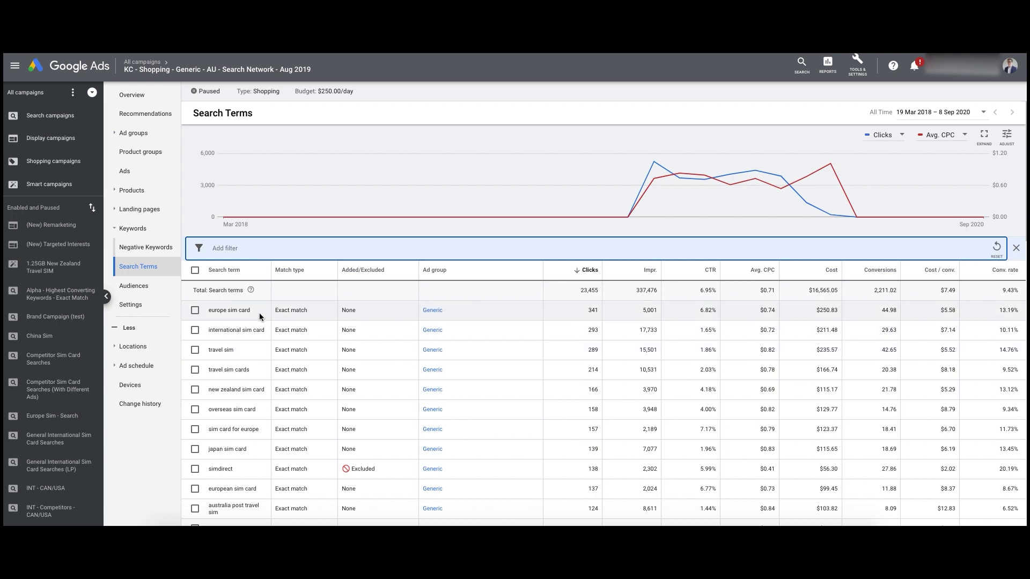
Step: Highlight the top term 'europe sim card' (341 clicks) and browse the search terms table
{"action": "left_click_drag", "start_coordinate": [208, 314], "coordinate": [374, 309]}
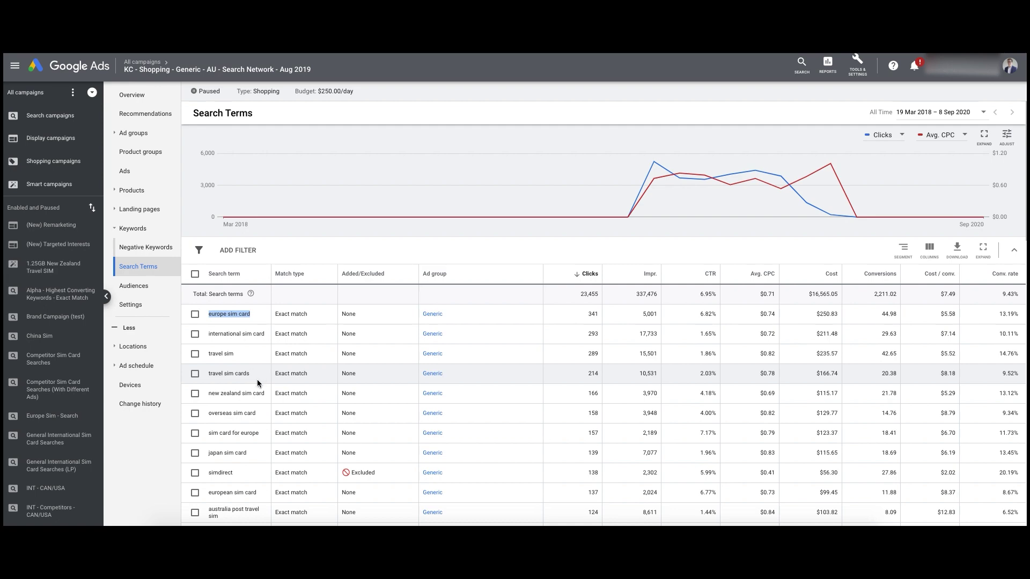
{"action": "scroll", "coordinate": [259, 378], "scroll_direction": "down", "scroll_amount": 3}
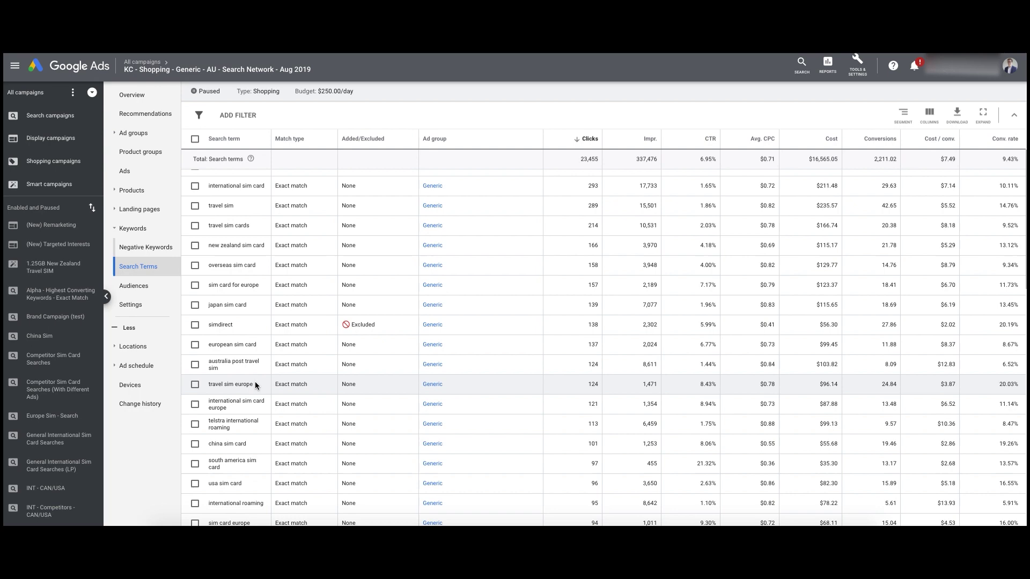
{"action": "scroll", "coordinate": [262, 387], "scroll_direction": "up", "scroll_amount": 3}
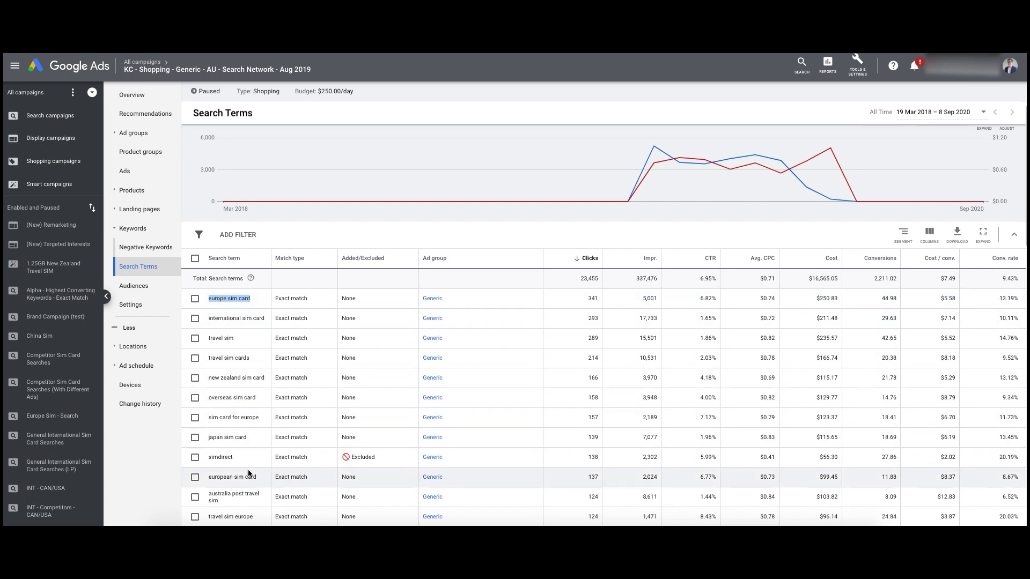
{"action": "scroll", "coordinate": [249, 472], "scroll_direction": "down", "scroll_amount": 1}
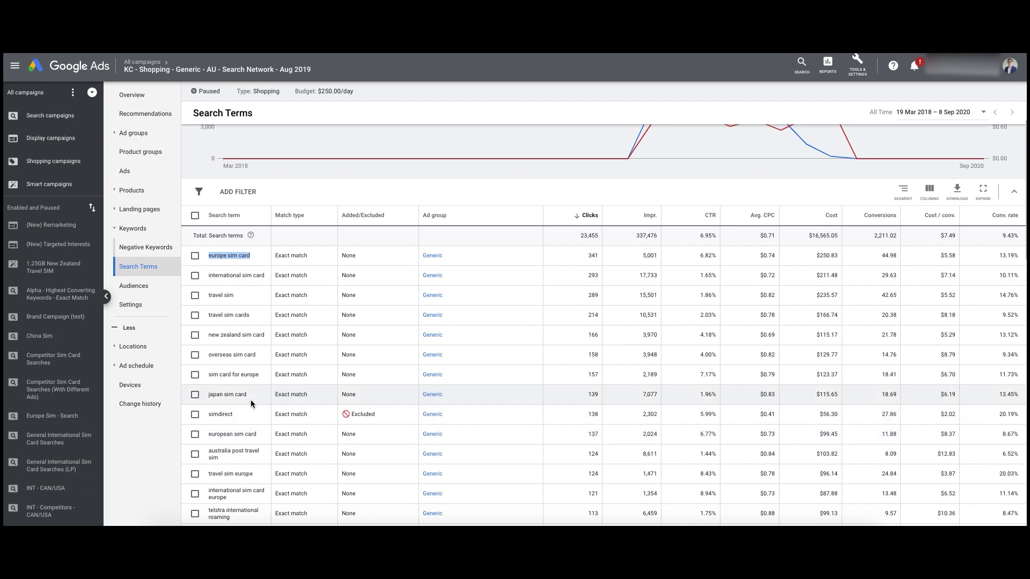
Step: Point out europe sim card's 44.98 conversions and $5.58 cost per conversion
{"action": "scroll", "coordinate": [236, 343], "scroll_direction": "up", "scroll_amount": 1}
{"action": "left_click", "coordinate": [248, 271]}
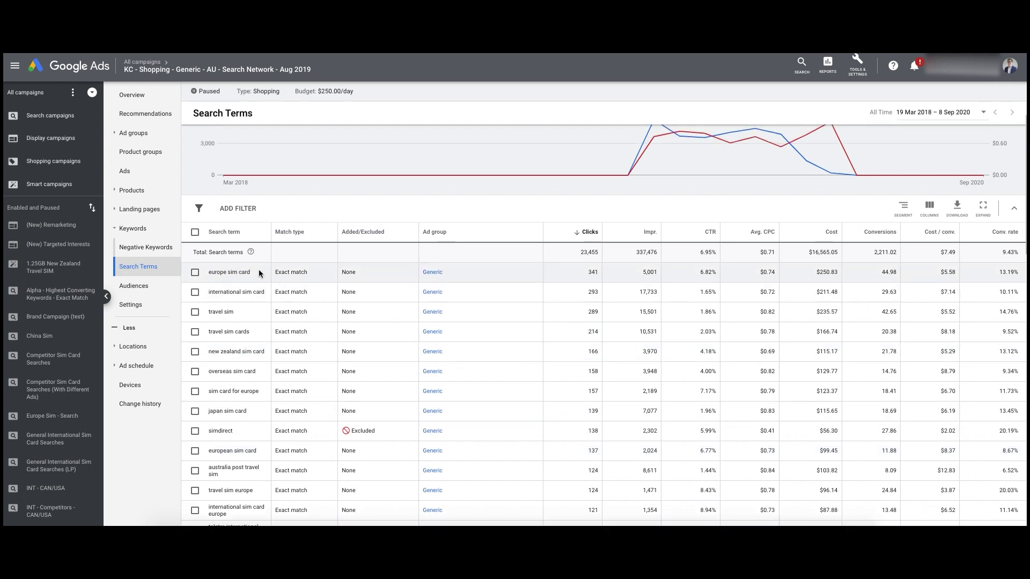
{"action": "left_click_drag", "start_coordinate": [253, 272], "coordinate": [545, 280]}
{"action": "left_click", "coordinate": [211, 272]}
{"action": "double_click", "coordinate": [891, 272]}
{"action": "left_click_drag", "start_coordinate": [933, 272], "coordinate": [958, 272]}
Step: Highlight europe sim card, international sim card, travel sim and travel sim cards in turn
{"action": "left_click_drag", "start_coordinate": [207, 272], "coordinate": [249, 274]}
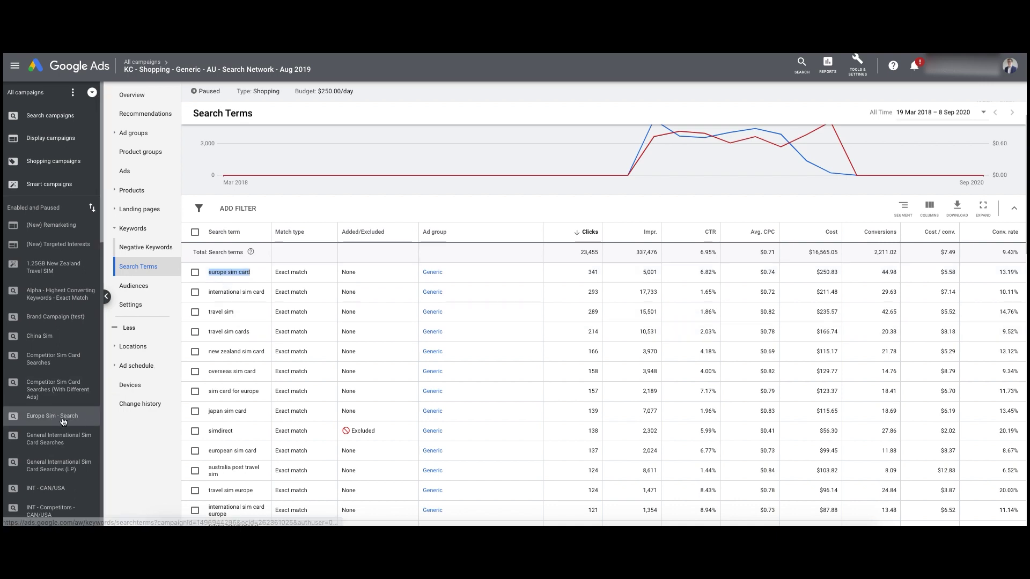
{"action": "triple_click", "coordinate": [257, 275]}
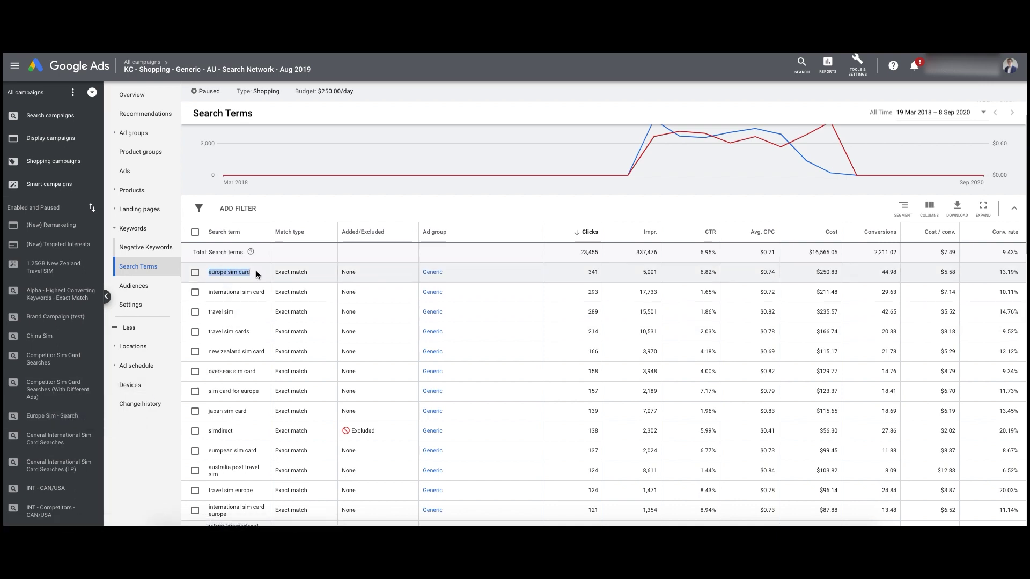
{"action": "left_click_drag", "start_coordinate": [208, 292], "coordinate": [269, 294]}
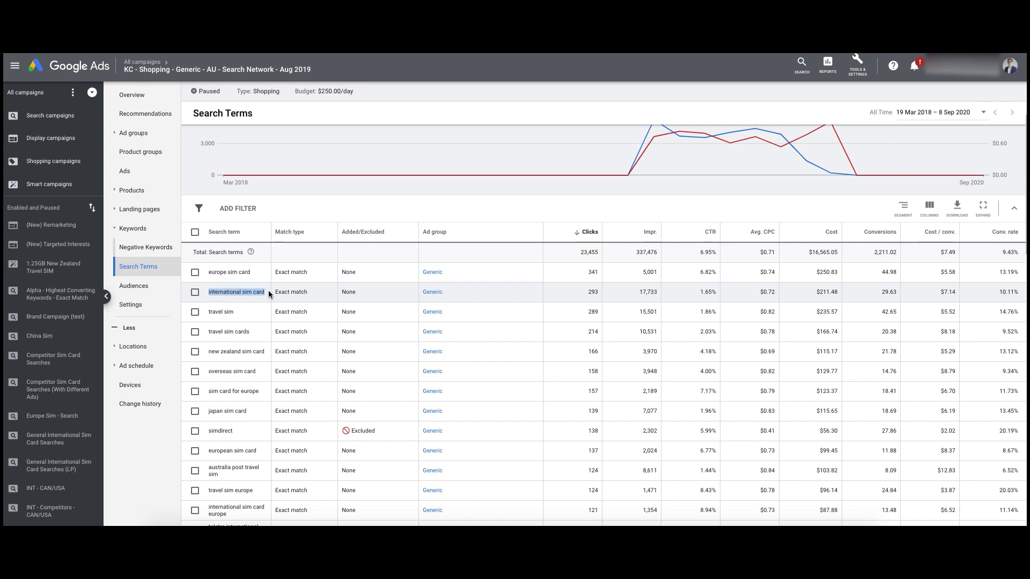
{"action": "triple_click", "coordinate": [213, 312]}
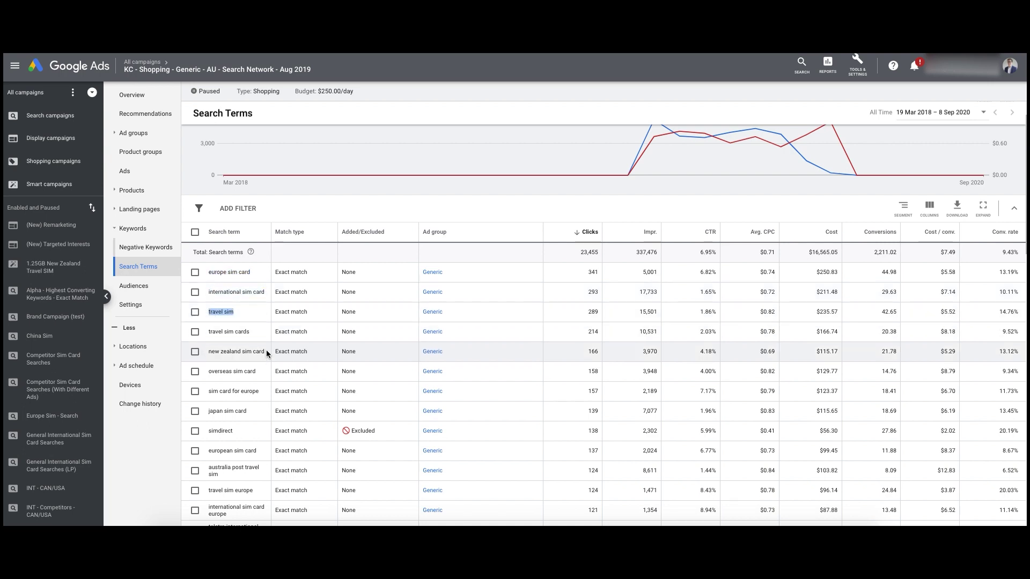
{"action": "mouse_move", "coordinate": [207, 333]}
{"action": "left_mouse_down"}
{"action": "mouse_move", "coordinate": [258, 335]}
{"action": "mouse_move", "coordinate": [209, 313]}
{"action": "left_mouse_up"}
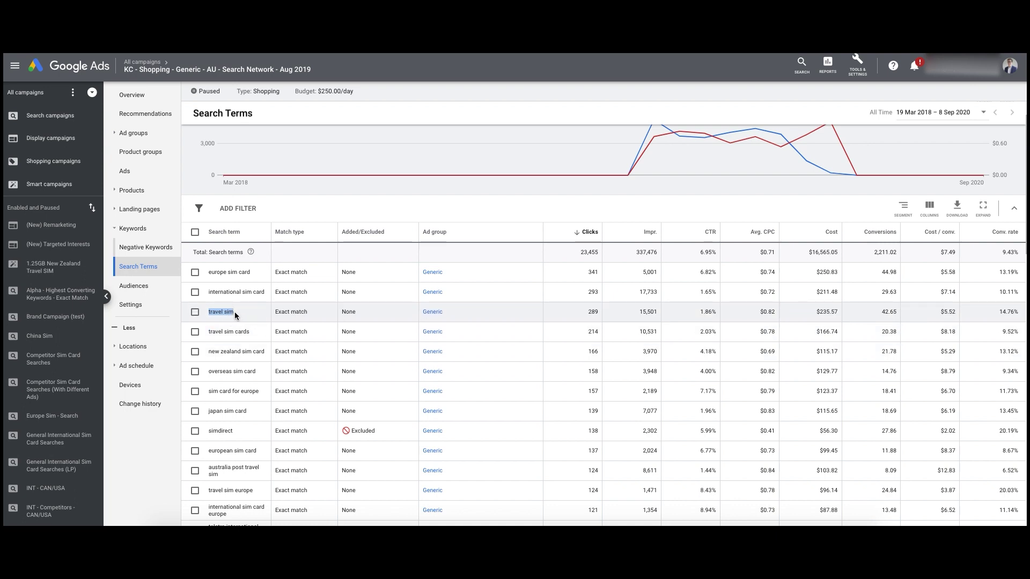
{"action": "left_click_drag", "start_coordinate": [250, 331], "coordinate": [208, 331]}
{"action": "left_click_drag", "start_coordinate": [252, 333], "coordinate": [206, 328]}
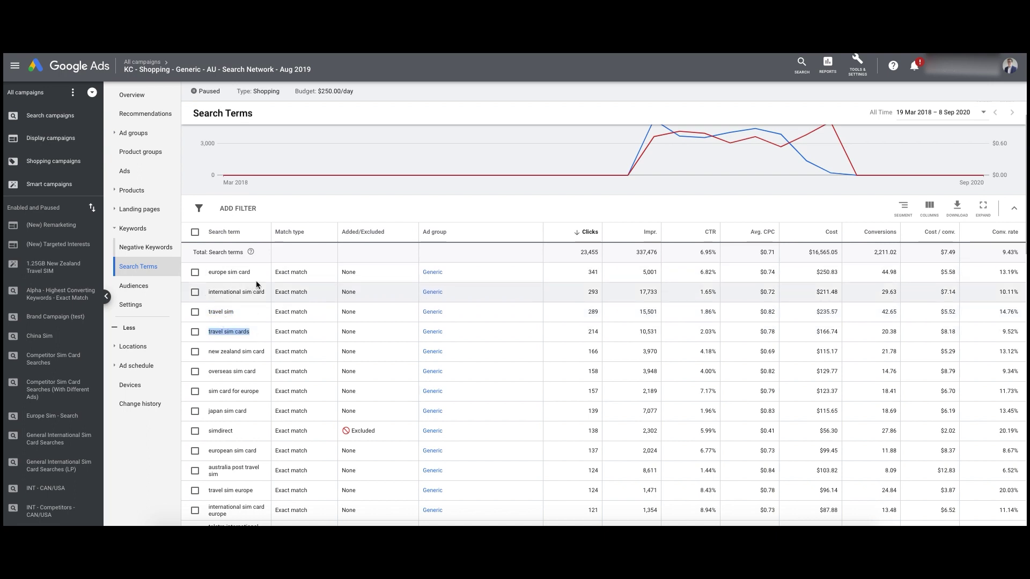
Step: Highlight 'europe sim card', 'new zealand sim card' and 'japan sim card' (139 clicks) in turn
{"action": "left_click_drag", "start_coordinate": [252, 273], "coordinate": [212, 272]}
{"action": "left_click_drag", "start_coordinate": [266, 352], "coordinate": [209, 353]}
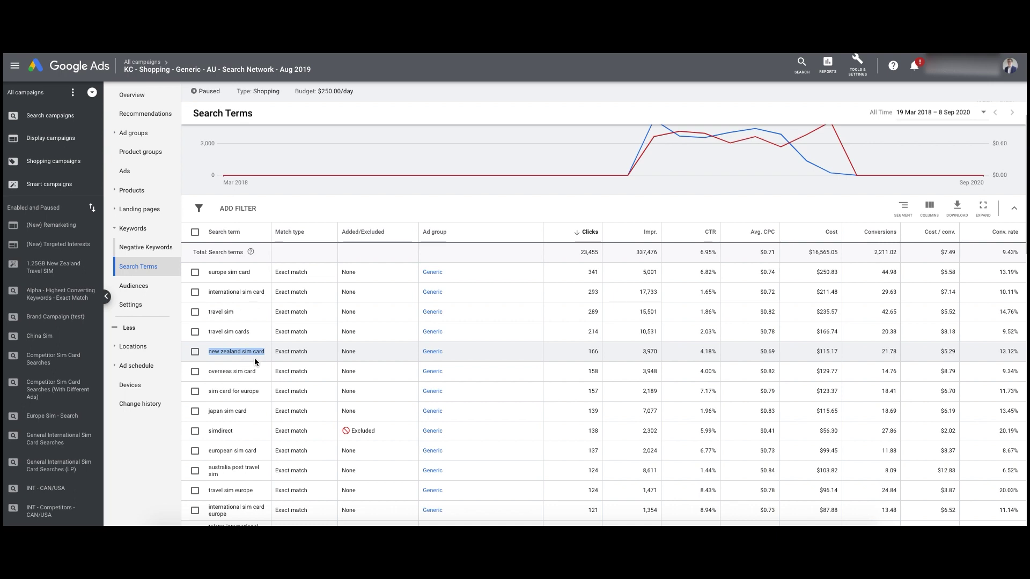
{"action": "left_click_drag", "start_coordinate": [250, 411], "coordinate": [206, 410]}
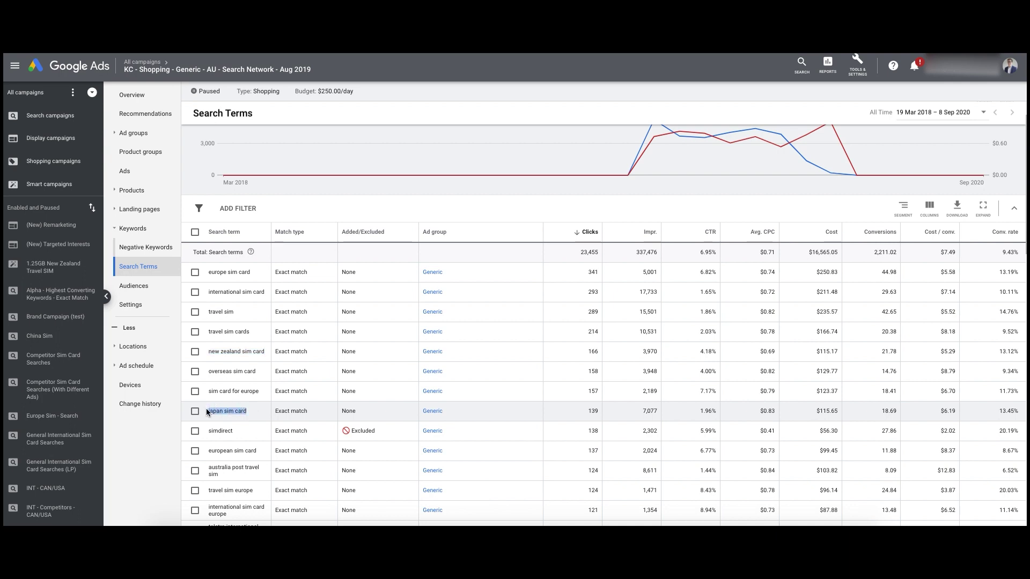
Step: Highlight 'simdirect' and its Excluded status despite 138 clicks and 27.86 conversions
{"action": "double_click", "coordinate": [227, 431]}
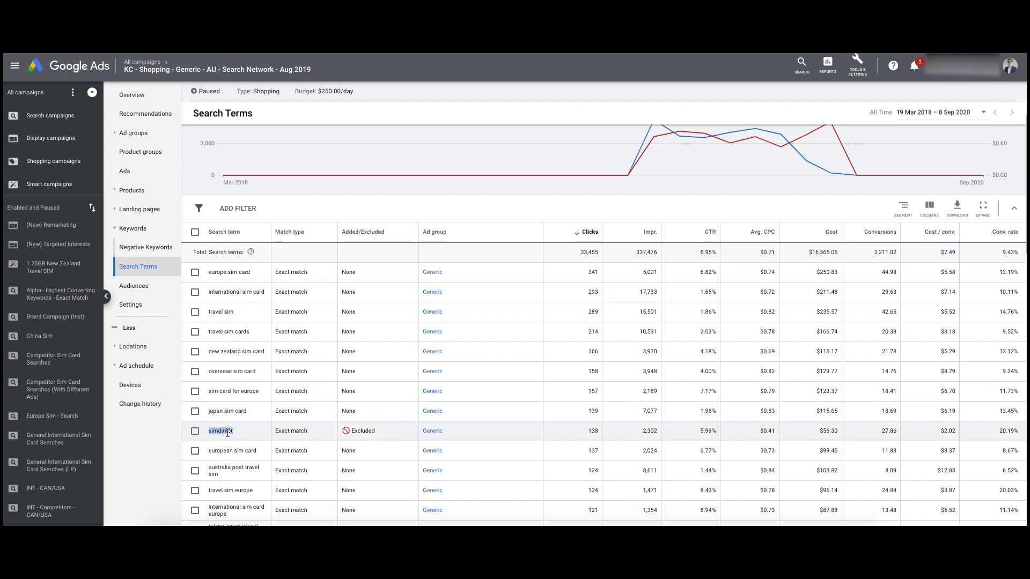
{"action": "double_click", "coordinate": [364, 432]}
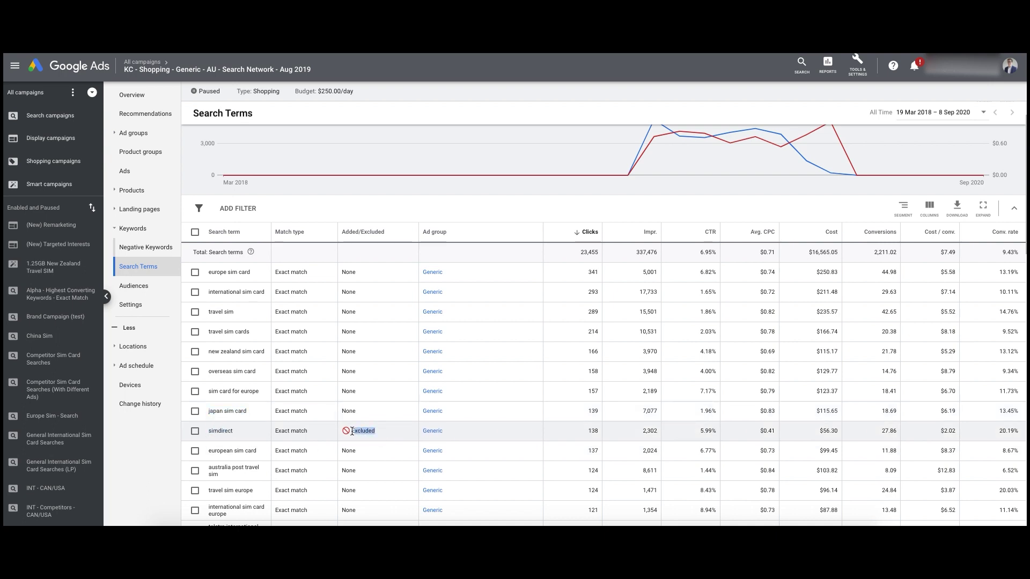
{"action": "double_click", "coordinate": [221, 432]}
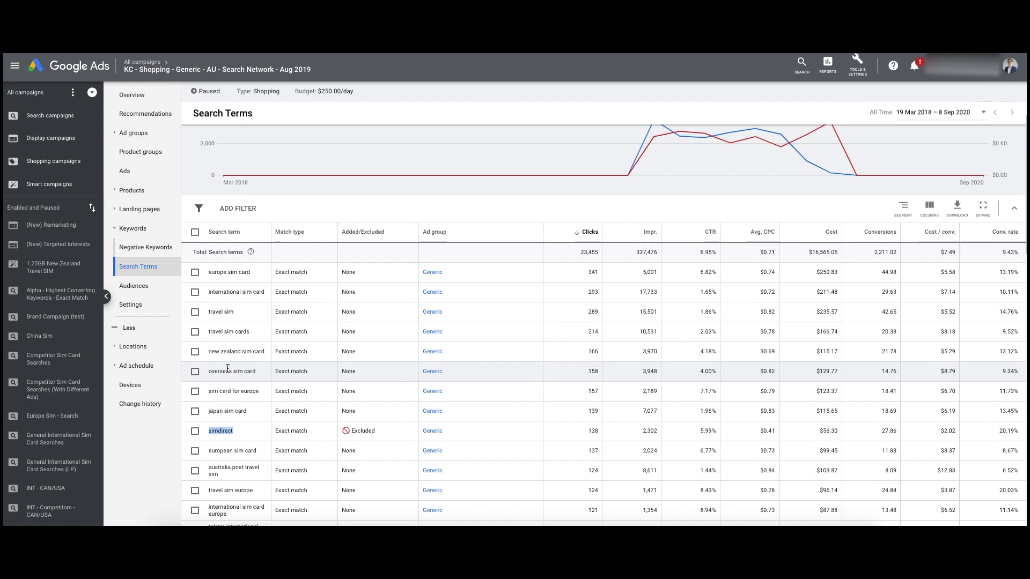
Step: Scroll to the totals row and highlight the 'sim card for south america' search term
{"action": "scroll", "coordinate": [237, 410], "scroll_direction": "down", "scroll_amount": 1}
{"action": "scroll", "coordinate": [238, 410], "scroll_direction": "down", "scroll_amount": 1}
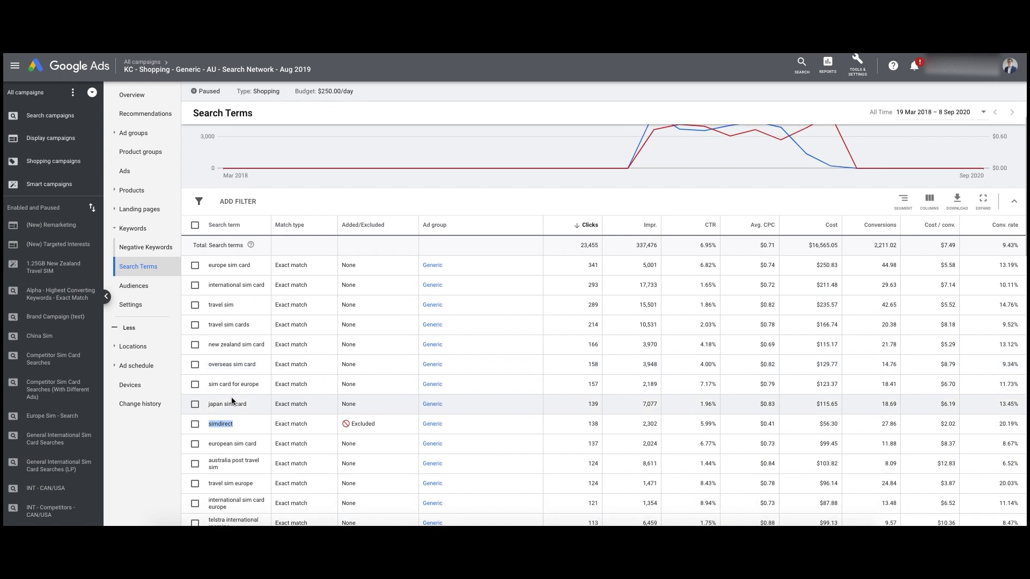
{"action": "scroll", "coordinate": [257, 397], "scroll_direction": "down", "scroll_amount": 2}
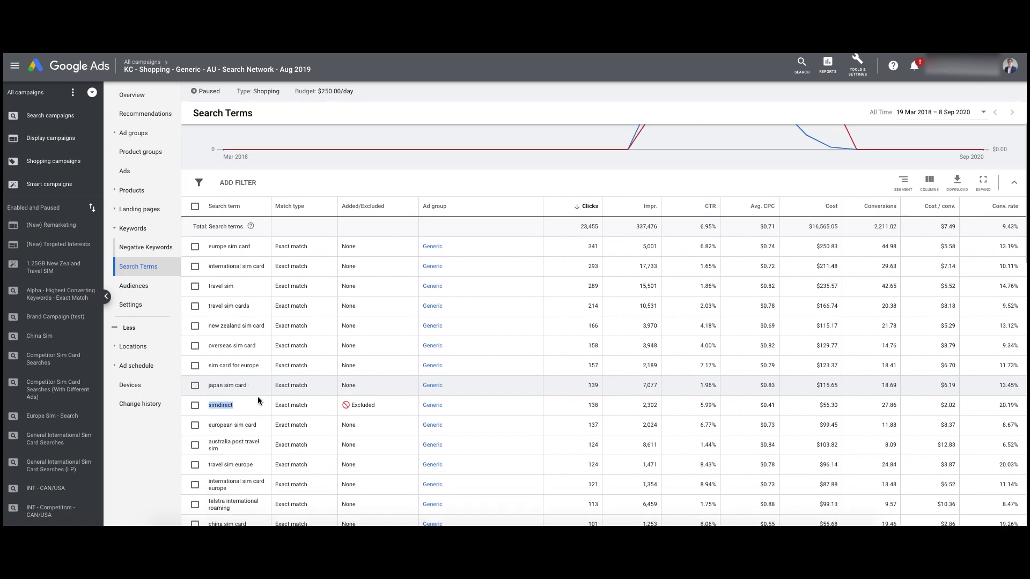
{"action": "scroll", "coordinate": [244, 419], "scroll_direction": "down", "scroll_amount": 4}
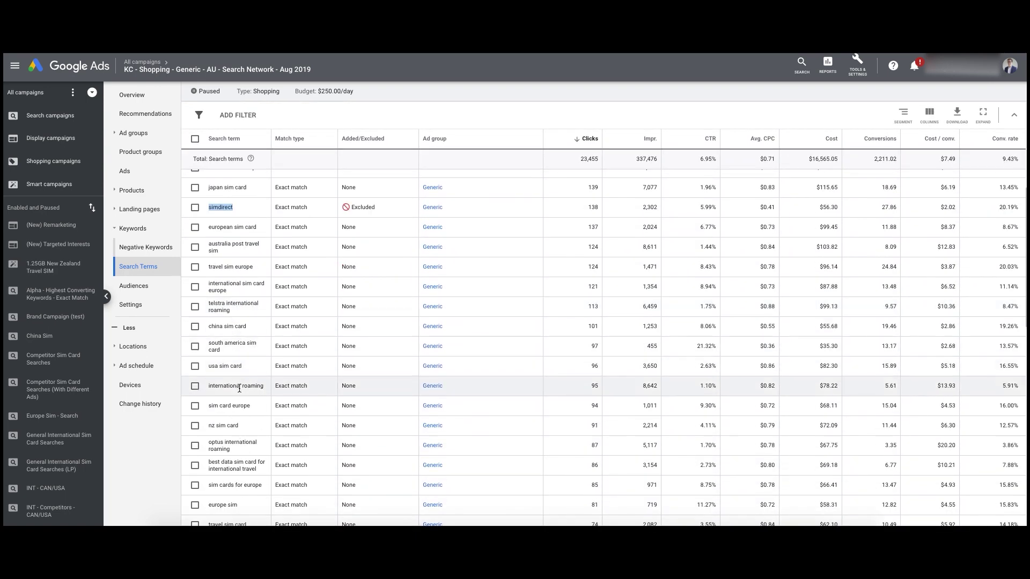
{"action": "scroll", "coordinate": [236, 440], "scroll_direction": "down", "scroll_amount": 1}
{"action": "scroll", "coordinate": [228, 460], "scroll_direction": "down", "scroll_amount": 5}
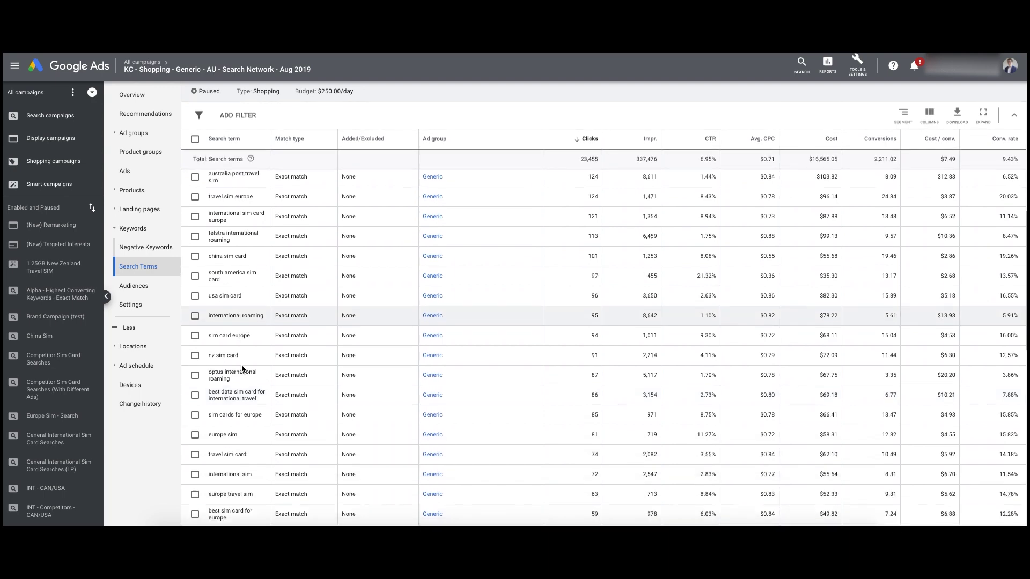
{"action": "scroll", "coordinate": [251, 285], "scroll_direction": "down", "scroll_amount": 8}
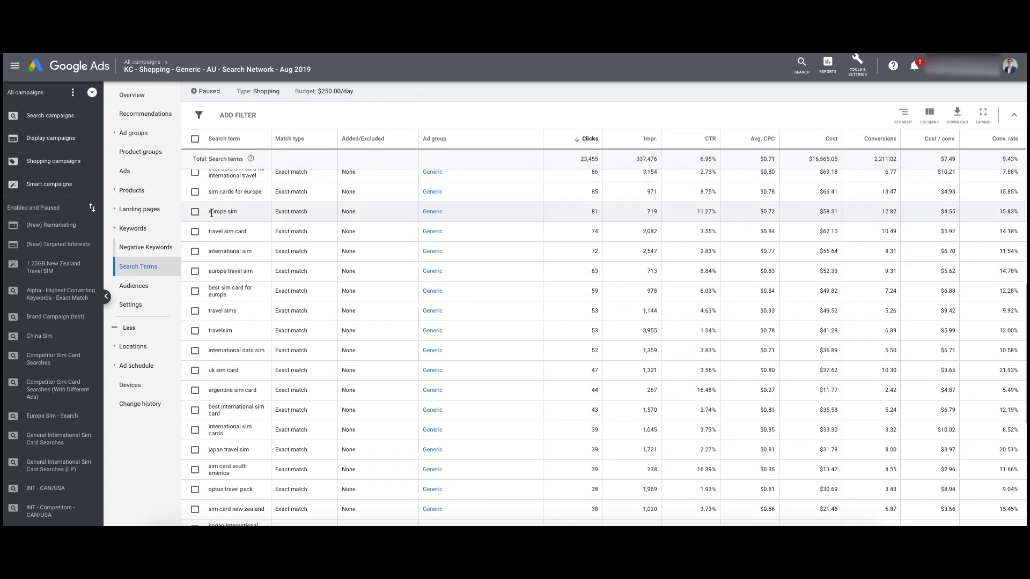
{"action": "scroll", "coordinate": [248, 396], "scroll_direction": "down", "scroll_amount": 5}
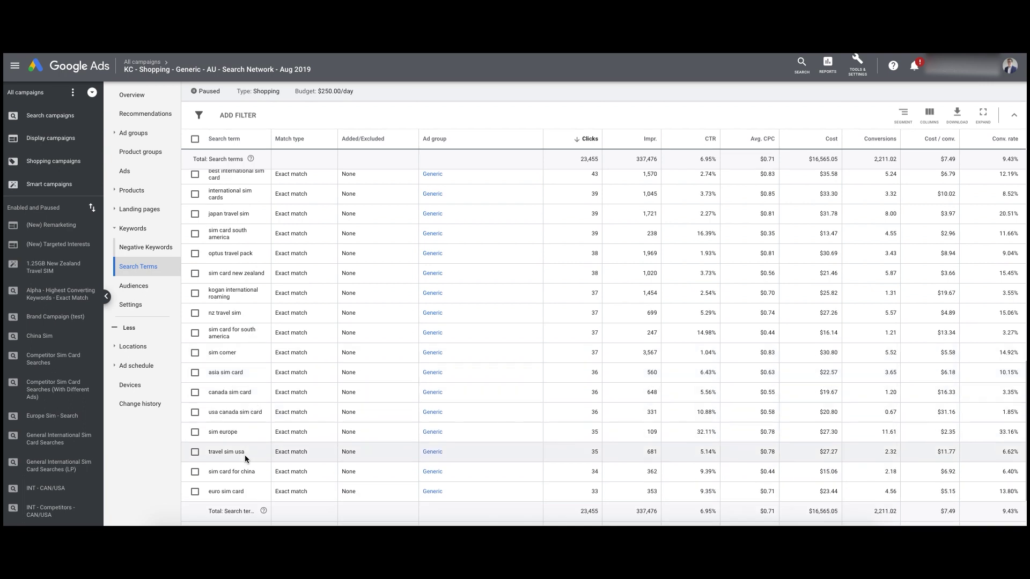
{"action": "triple_click", "coordinate": [235, 337]}
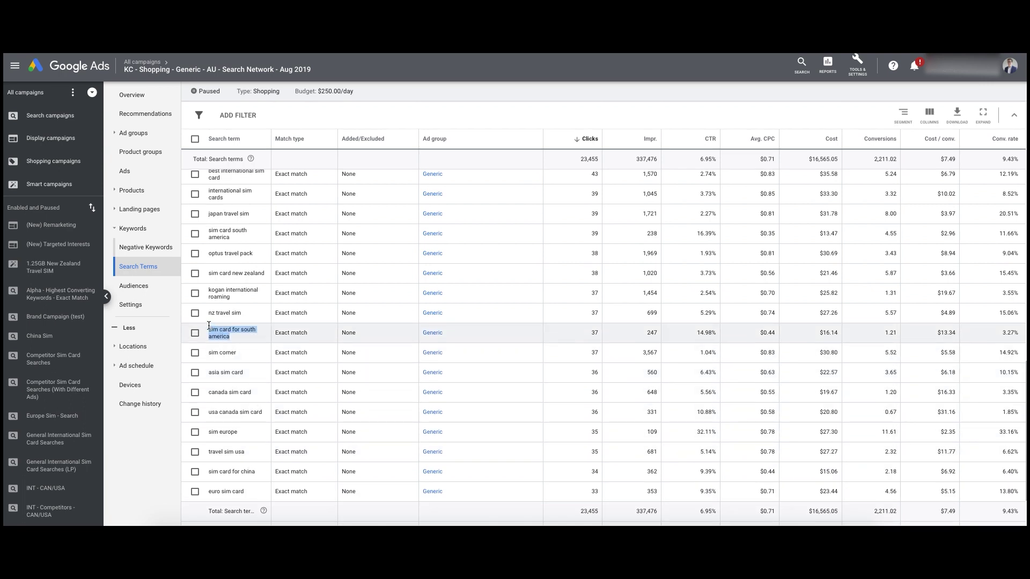
{"action": "triple_click", "coordinate": [236, 337]}
{"action": "left_click_drag", "start_coordinate": [234, 336], "coordinate": [210, 328]}
{"action": "left_click_drag", "start_coordinate": [230, 295], "coordinate": [209, 290]}
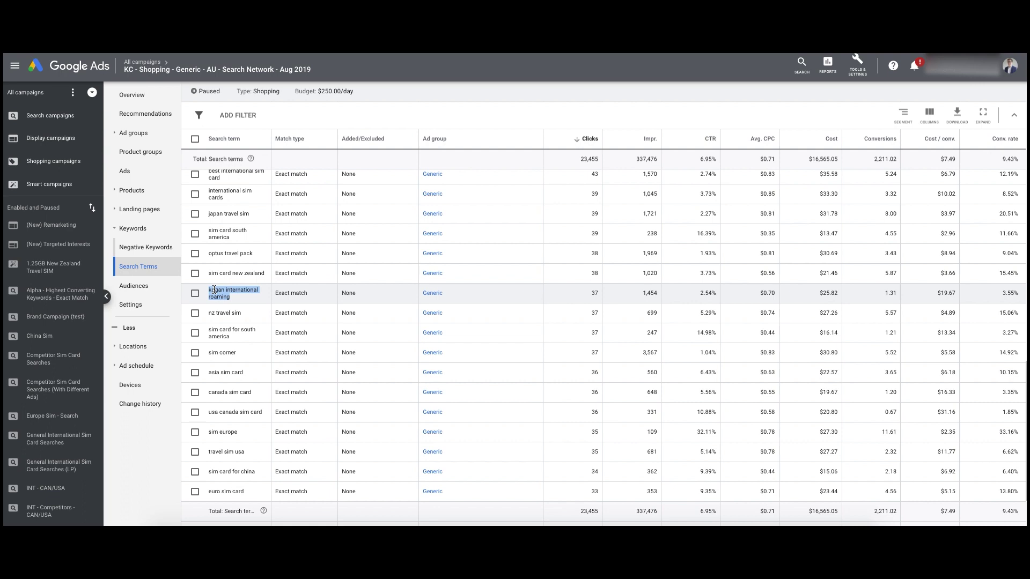
{"action": "left_click", "coordinate": [215, 291]}
{"action": "left_click_drag", "start_coordinate": [211, 290], "coordinate": [325, 294]}
{"action": "left_click_drag", "start_coordinate": [937, 293], "coordinate": [957, 294]}
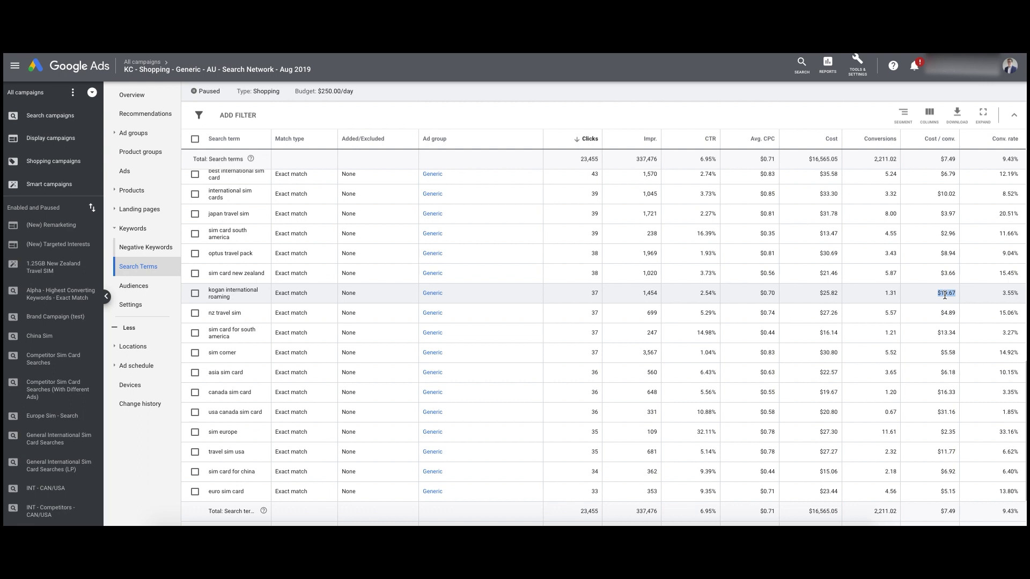
{"action": "left_click_drag", "start_coordinate": [933, 333], "coordinate": [956, 332]}
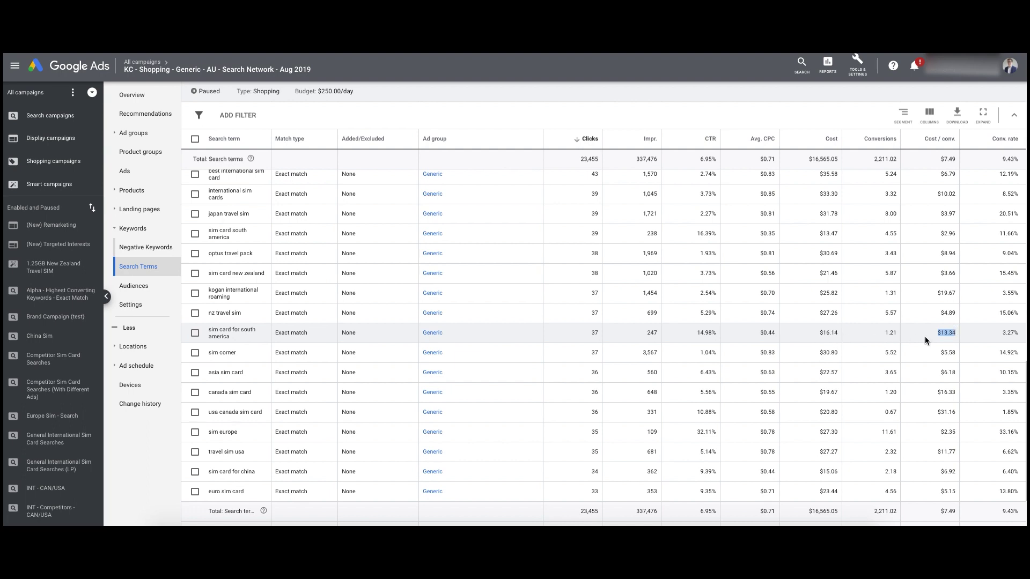
{"action": "left_click_drag", "start_coordinate": [760, 333], "coordinate": [774, 333]}
{"action": "left_click", "coordinate": [231, 337]}
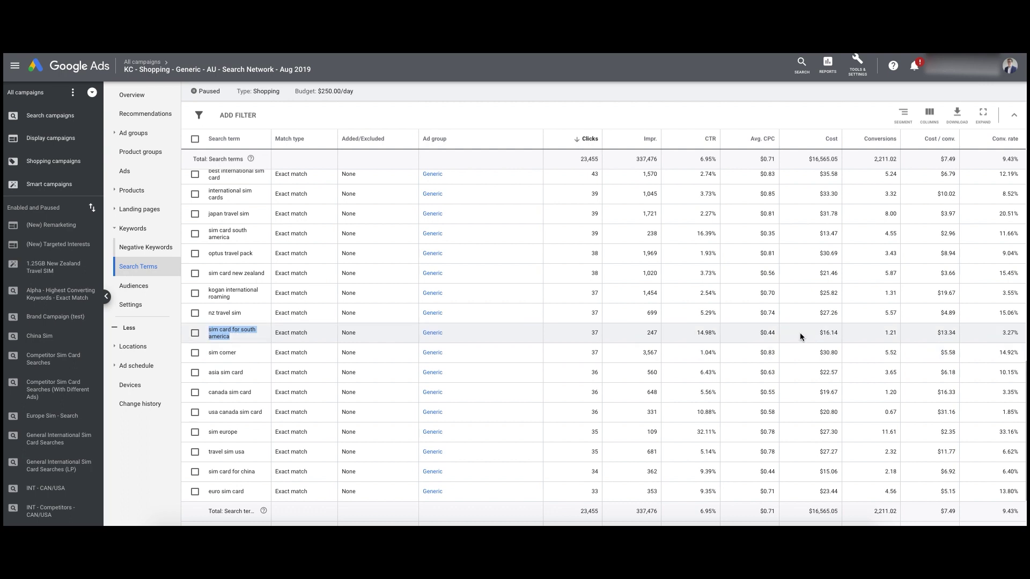
{"action": "left_click_drag", "start_coordinate": [801, 335], "coordinate": [843, 337]}
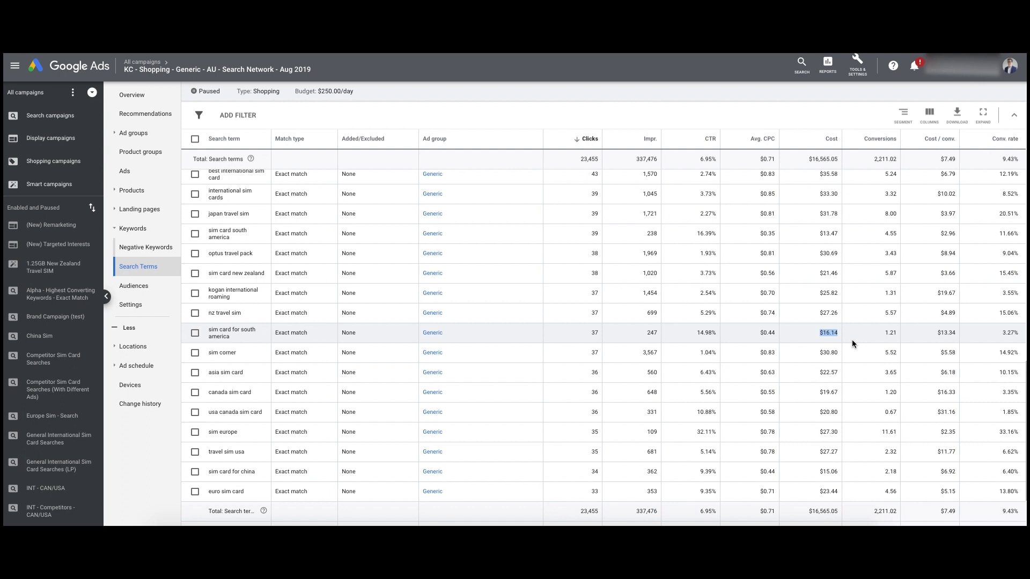
{"action": "left_click_drag", "start_coordinate": [932, 332], "coordinate": [958, 332]}
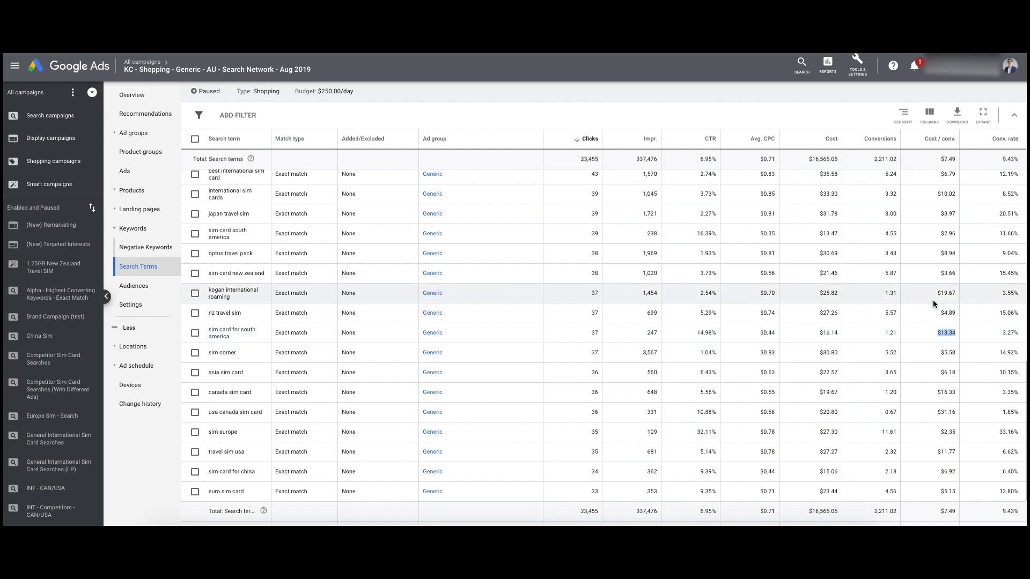
{"action": "left_click_drag", "start_coordinate": [937, 293], "coordinate": [954, 293]}
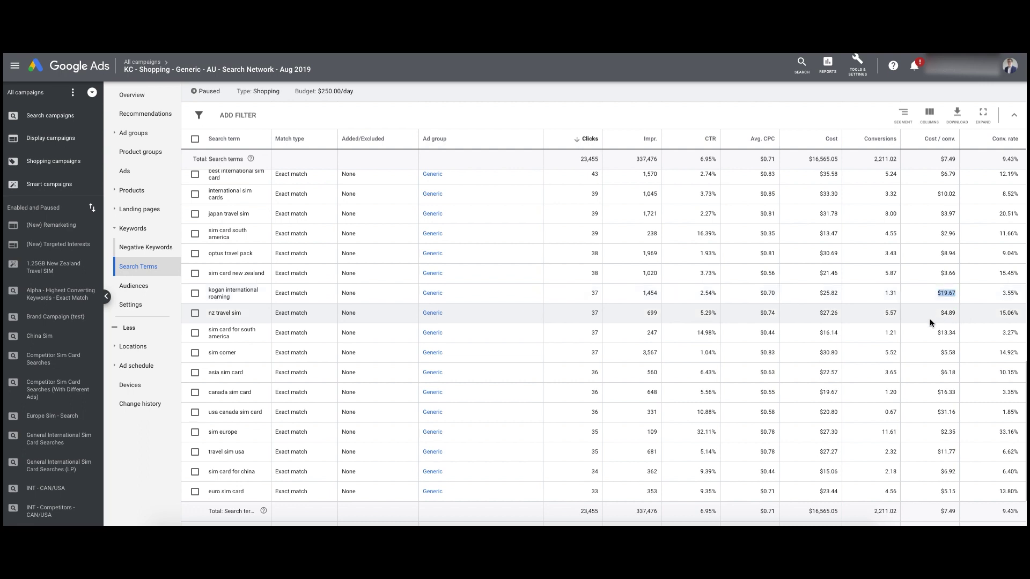
{"action": "left_click_drag", "start_coordinate": [937, 293], "coordinate": [954, 293]}
{"action": "mouse_move", "coordinate": [936, 232]}
{"action": "left_mouse_down"}
{"action": "mouse_move", "coordinate": [958, 227]}
{"action": "mouse_move", "coordinate": [937, 250]}
{"action": "left_mouse_up"}
{"action": "left_click_drag", "start_coordinate": [234, 243], "coordinate": [205, 232]}
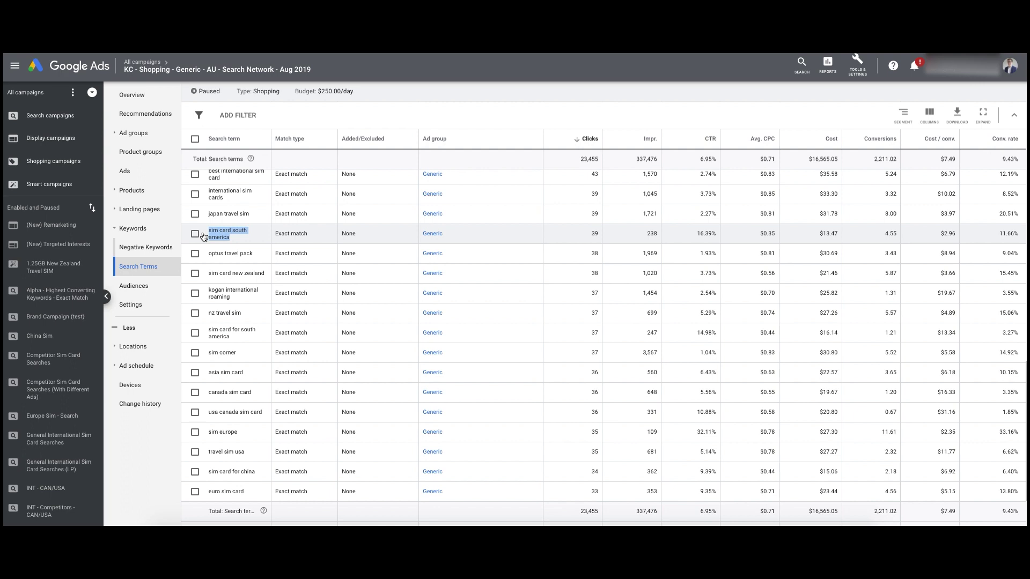
{"action": "left_click_drag", "start_coordinate": [236, 337], "coordinate": [208, 328]}
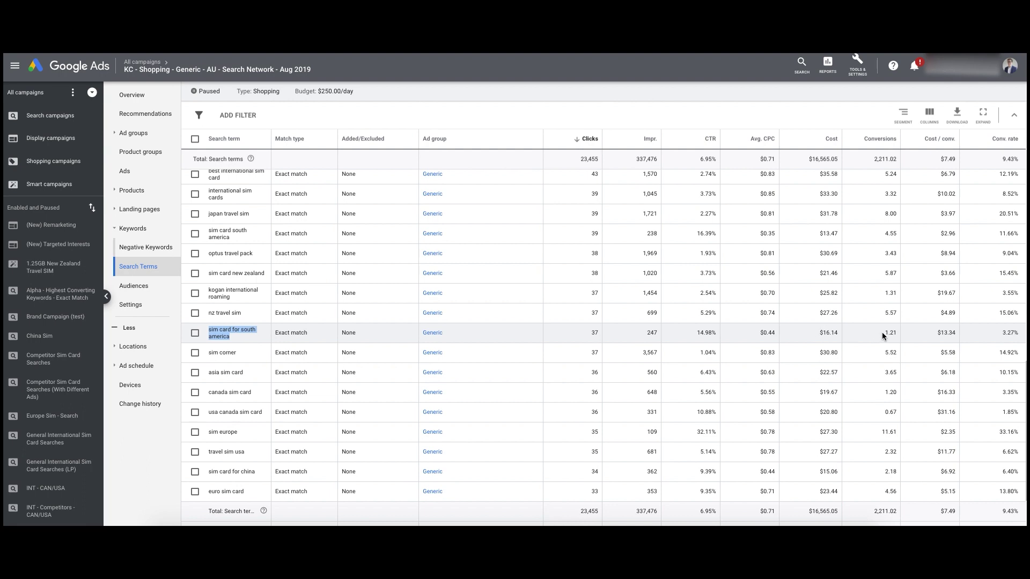
{"action": "left_click_drag", "start_coordinate": [877, 234], "coordinate": [903, 234]}
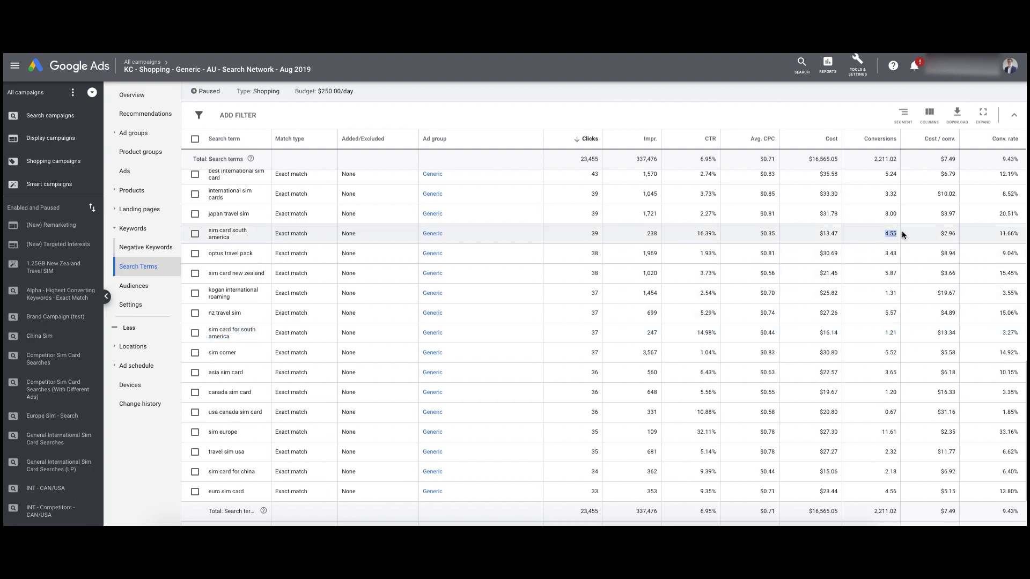
{"action": "left_click_drag", "start_coordinate": [884, 333], "coordinate": [897, 332]}
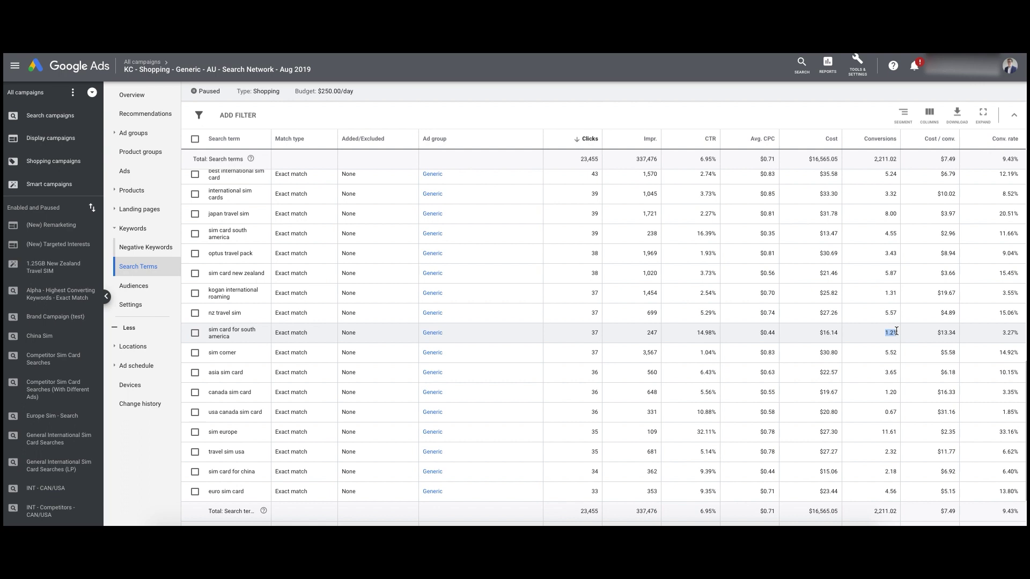
{"action": "left_click_drag", "start_coordinate": [883, 235], "coordinate": [906, 235]}
{"action": "left_click_drag", "start_coordinate": [231, 337], "coordinate": [209, 332]}
{"action": "left_click_drag", "start_coordinate": [245, 239], "coordinate": [209, 229]}
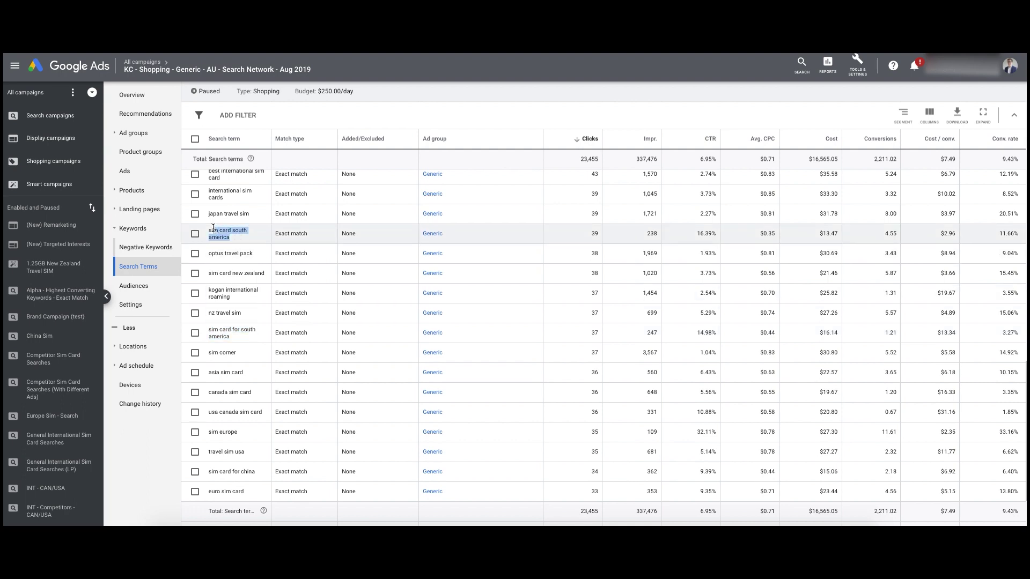
{"action": "left_click_drag", "start_coordinate": [234, 343], "coordinate": [209, 331]}
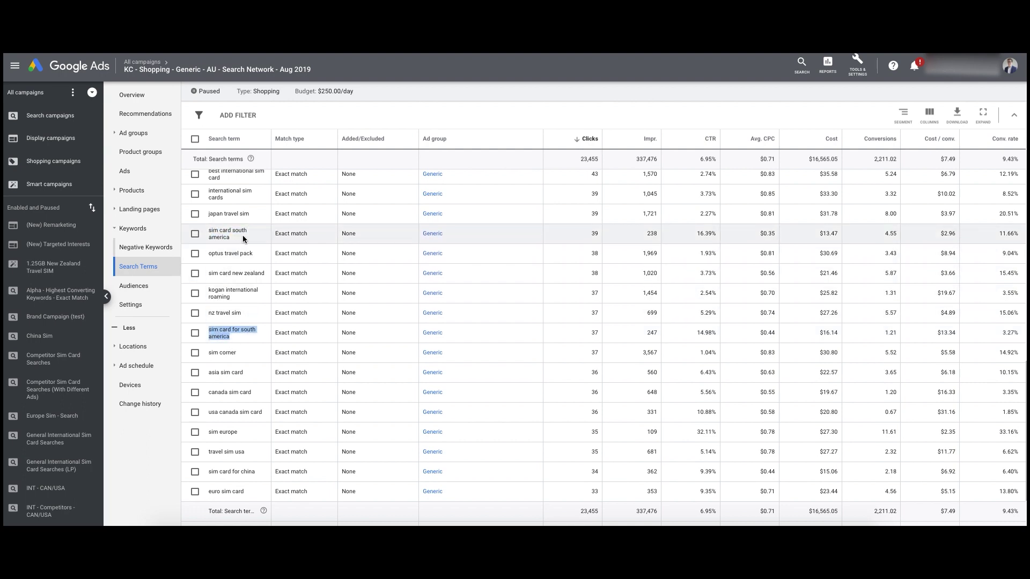
{"action": "left_click_drag", "start_coordinate": [231, 240], "coordinate": [203, 235]}
{"action": "left_click_drag", "start_coordinate": [234, 338], "coordinate": [211, 327]}
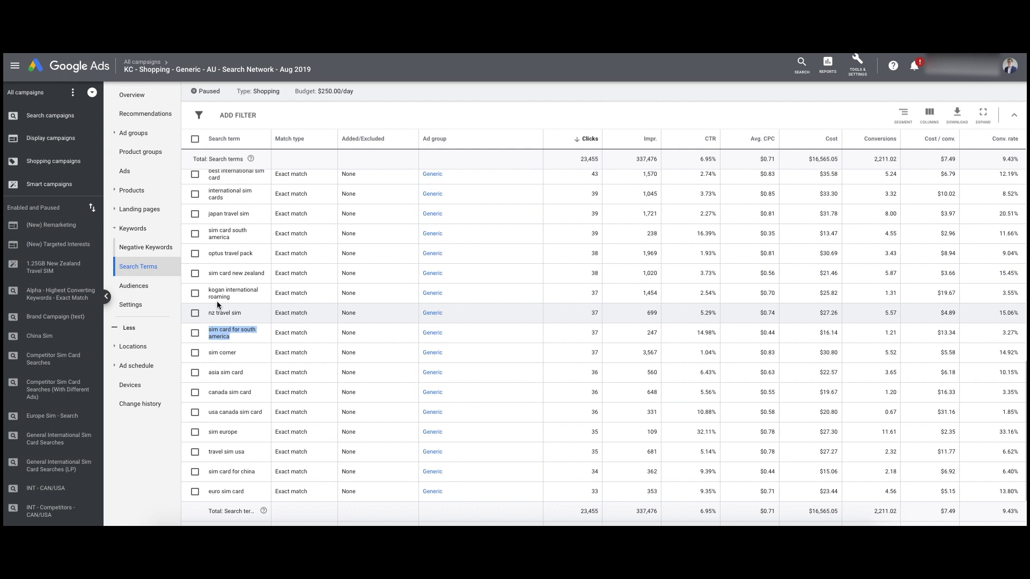
{"action": "left_click_drag", "start_coordinate": [230, 237], "coordinate": [209, 230]}
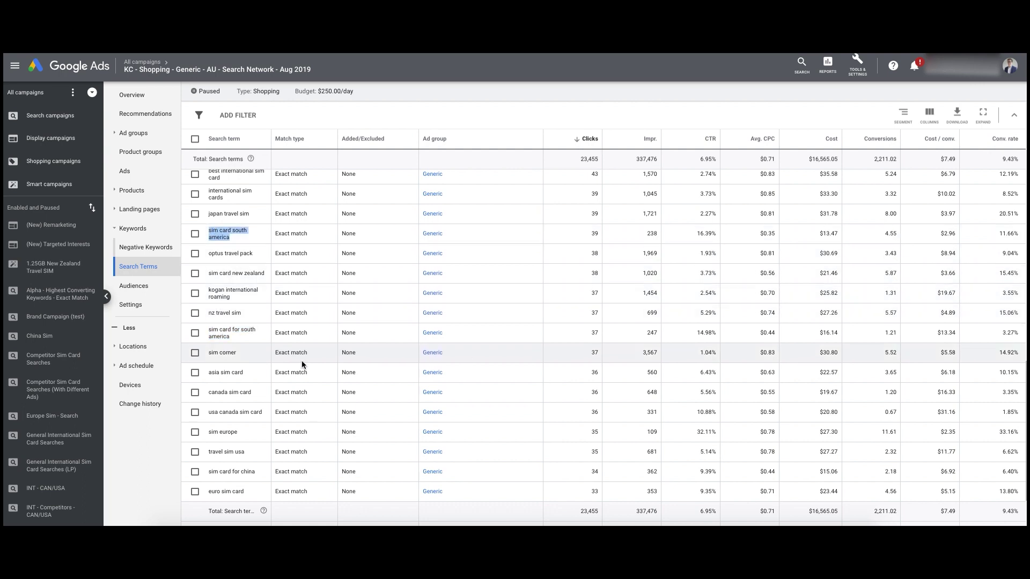
{"action": "left_click_drag", "start_coordinate": [257, 338], "coordinate": [215, 329]}
{"action": "left_click_drag", "start_coordinate": [231, 238], "coordinate": [205, 232]}
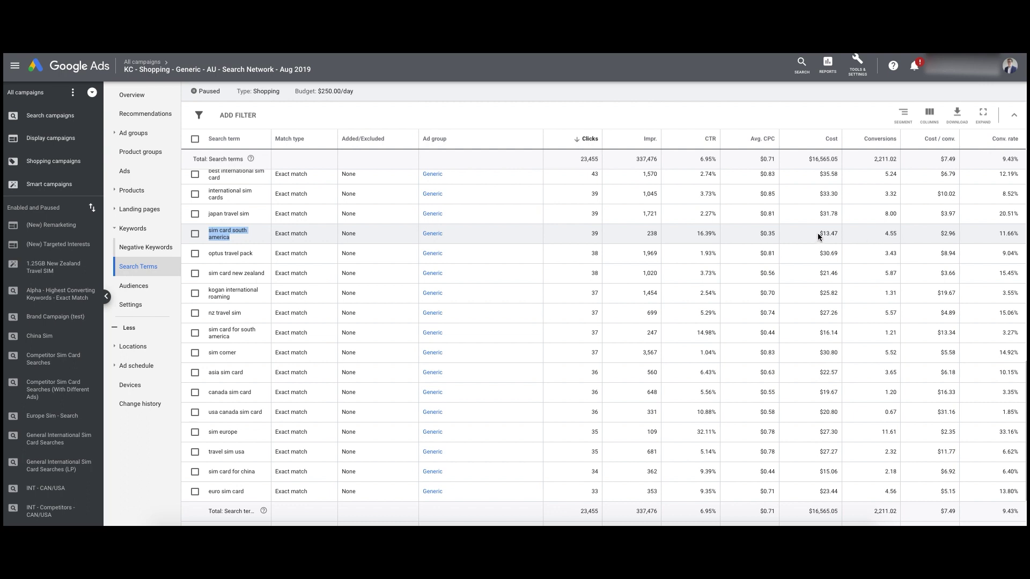
{"action": "double_click", "coordinate": [595, 234]}
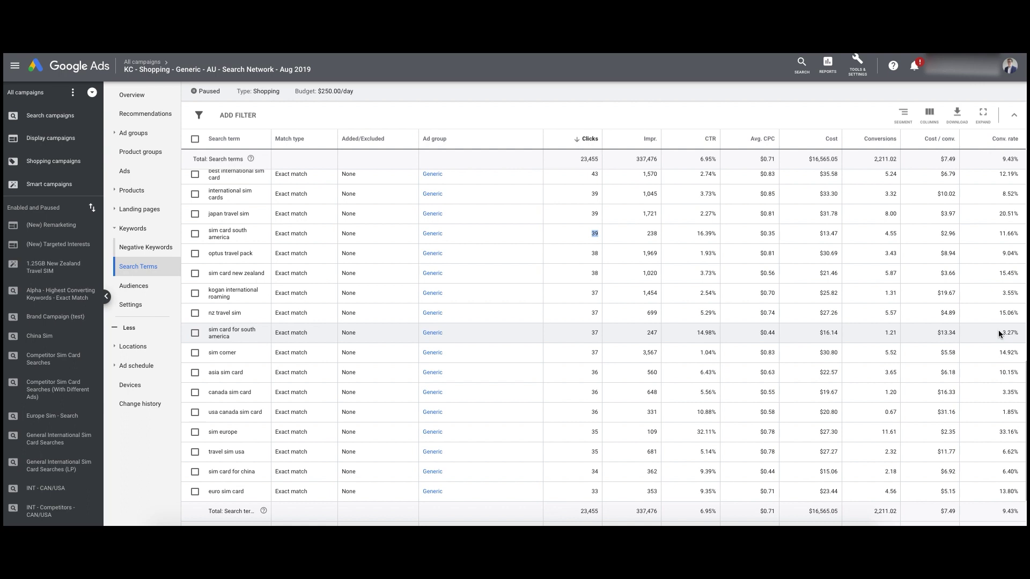
{"action": "left_click_drag", "start_coordinate": [1001, 333], "coordinate": [1019, 337]}
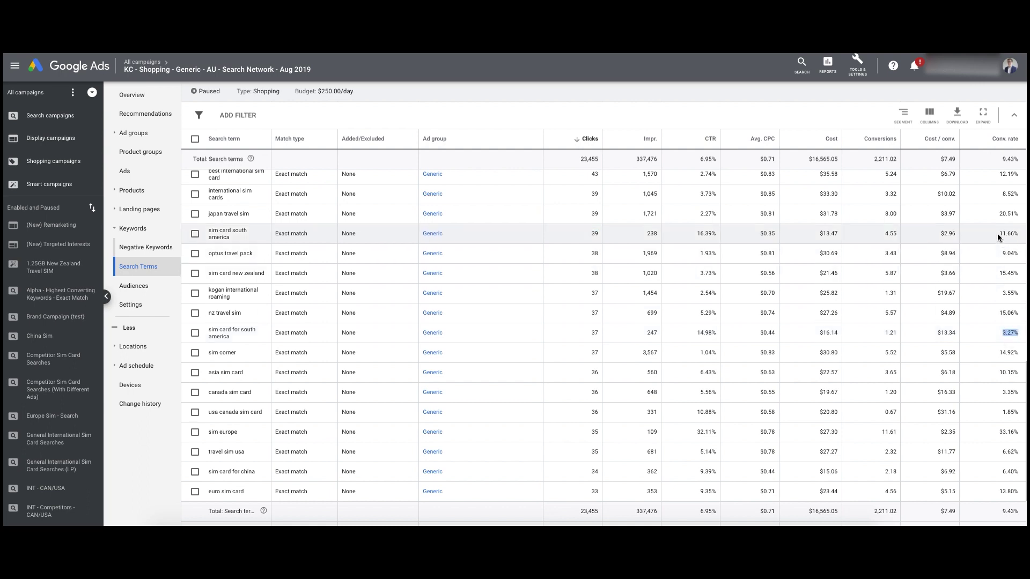
{"action": "left_click_drag", "start_coordinate": [998, 232], "coordinate": [1017, 234]}
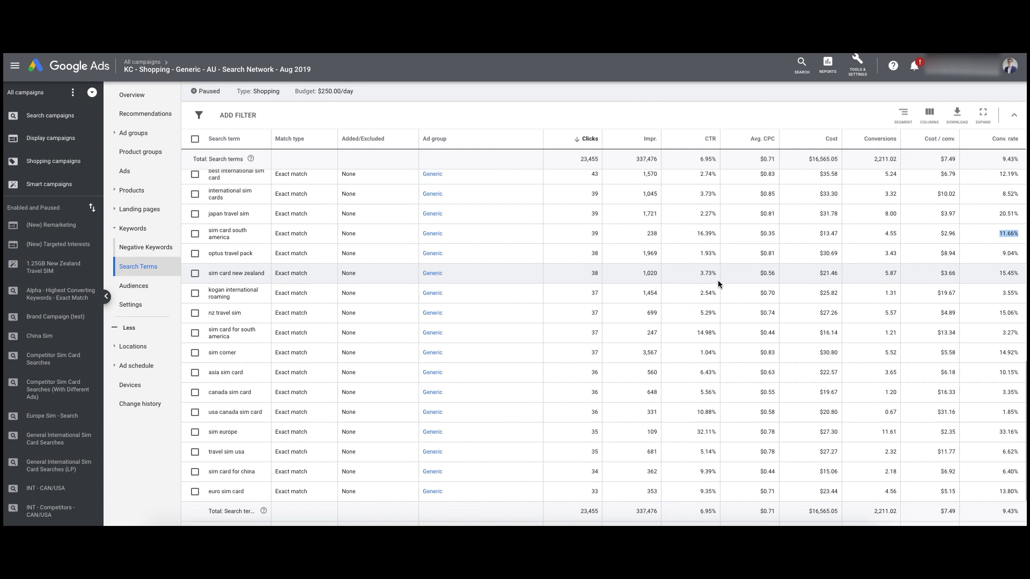
{"action": "scroll", "coordinate": [560, 290], "scroll_direction": "up", "scroll_amount": 1}
{"action": "scroll", "coordinate": [561, 287], "scroll_direction": "up", "scroll_amount": 5}
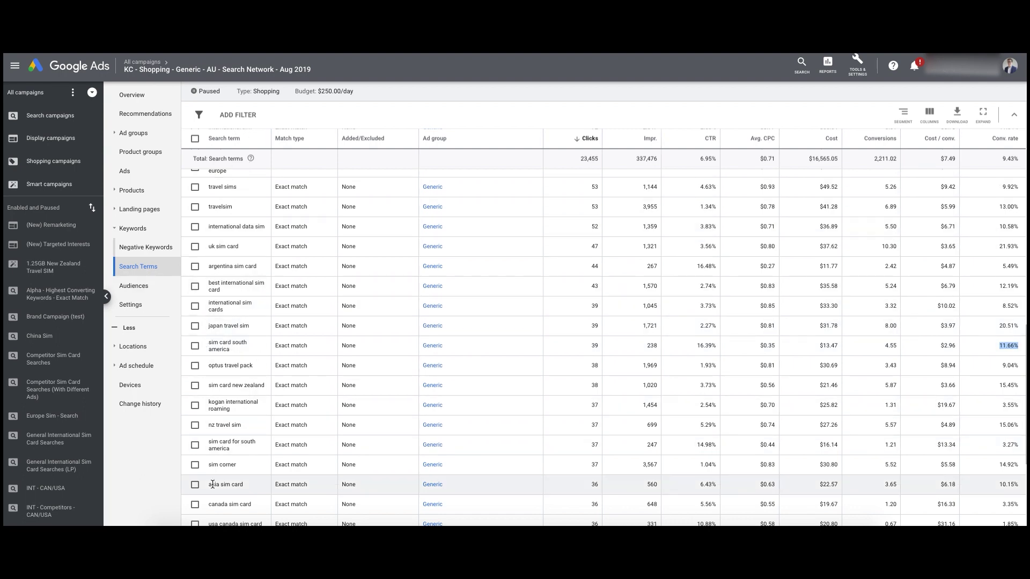
{"action": "scroll", "coordinate": [244, 342], "scroll_direction": "down", "scroll_amount": 2}
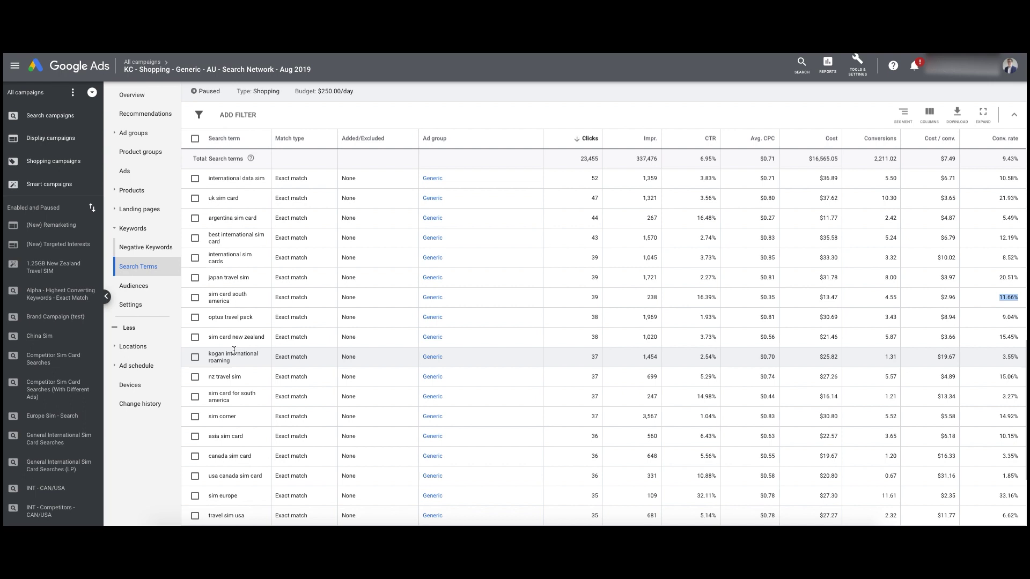
{"action": "left_click_drag", "start_coordinate": [234, 363], "coordinate": [230, 249]}
{"action": "left_click", "coordinate": [231, 250]}
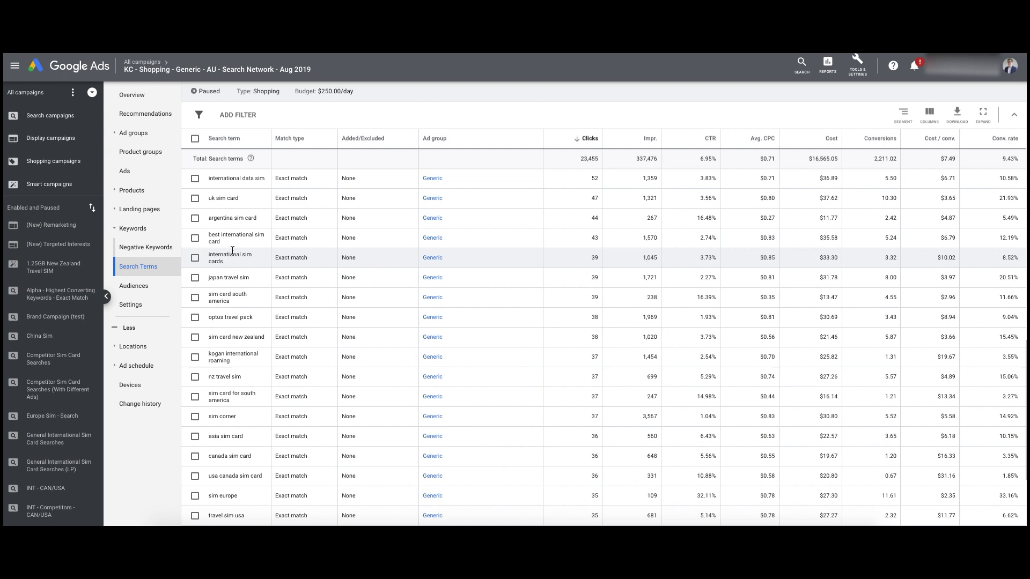
{"action": "triple_click", "coordinate": [257, 278]}
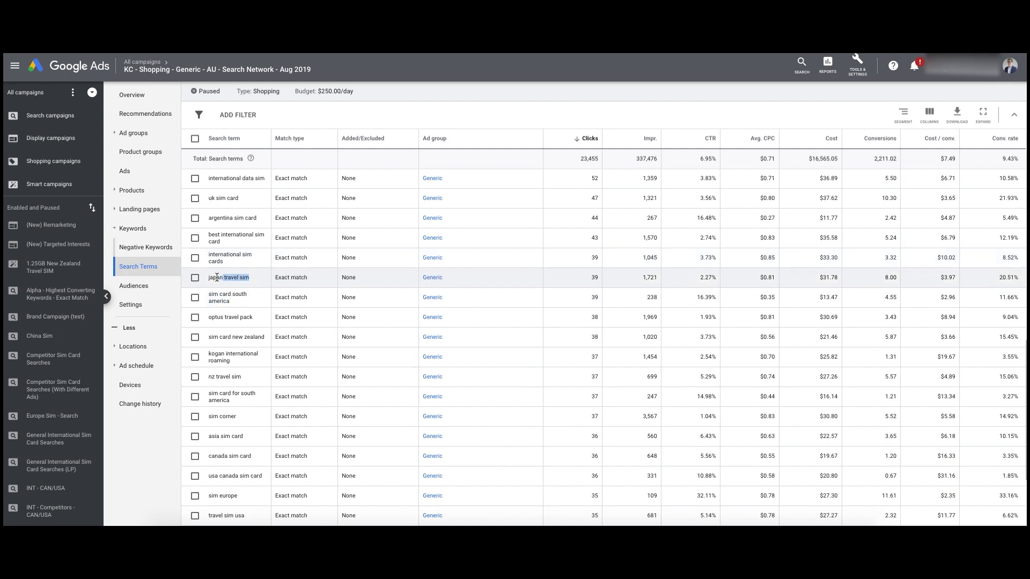
{"action": "triple_click", "coordinate": [226, 240]}
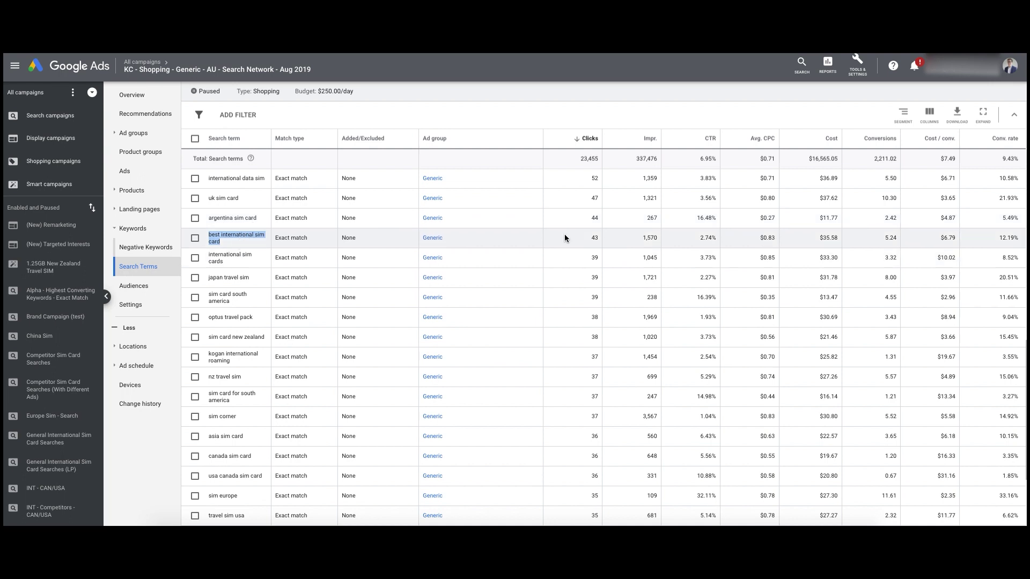
{"action": "triple_click", "coordinate": [1008, 238]}
{"action": "left_click", "coordinate": [941, 237]}
{"action": "double_click", "coordinate": [941, 238]}
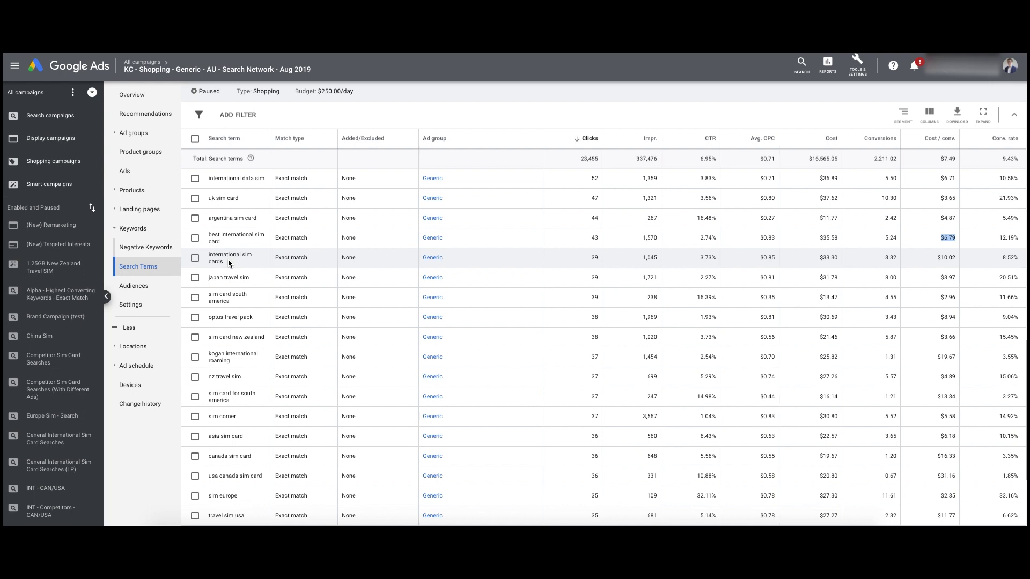
{"action": "scroll", "coordinate": [227, 259], "scroll_direction": "down", "scroll_amount": 1}
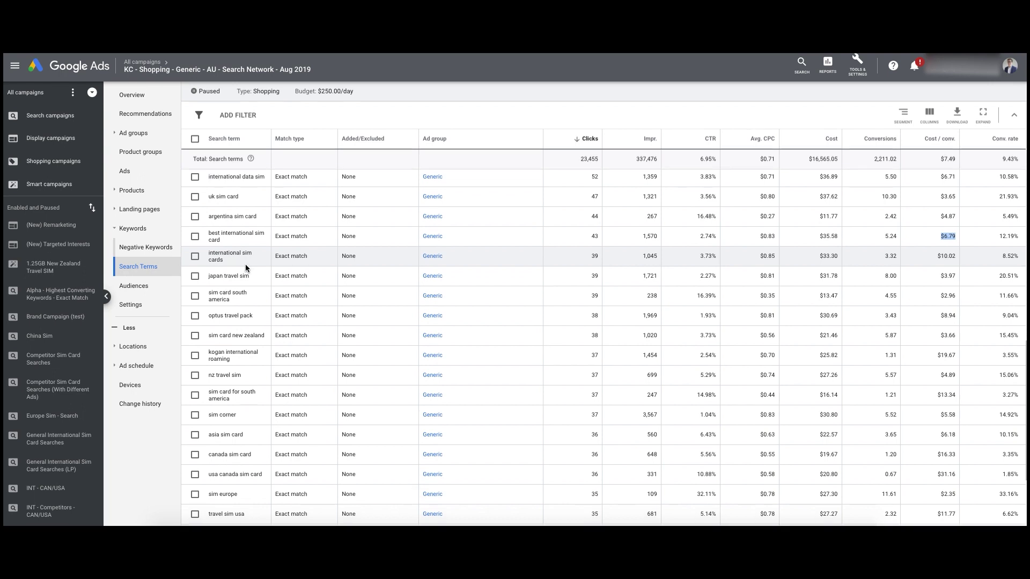